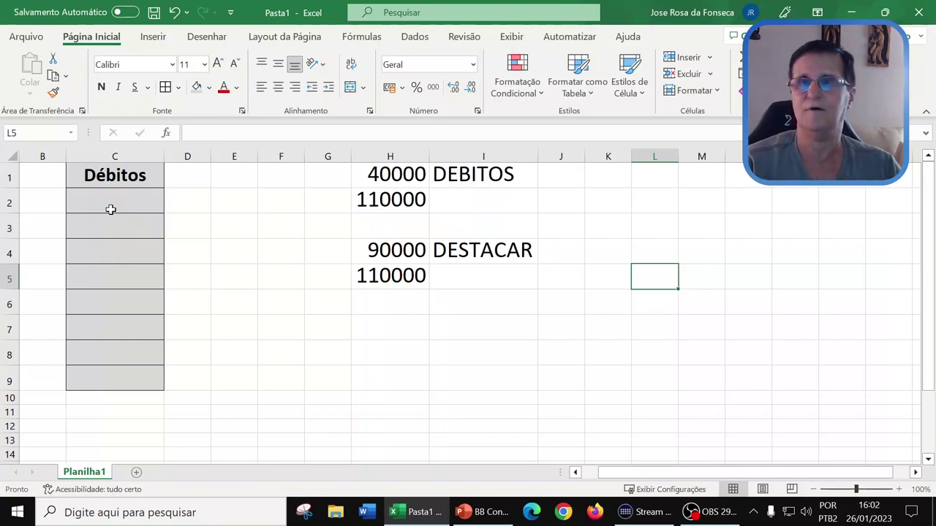
# Open the data validation settings for cells C2:C9 under the Débitos header
pyautogui.click(115, 201)
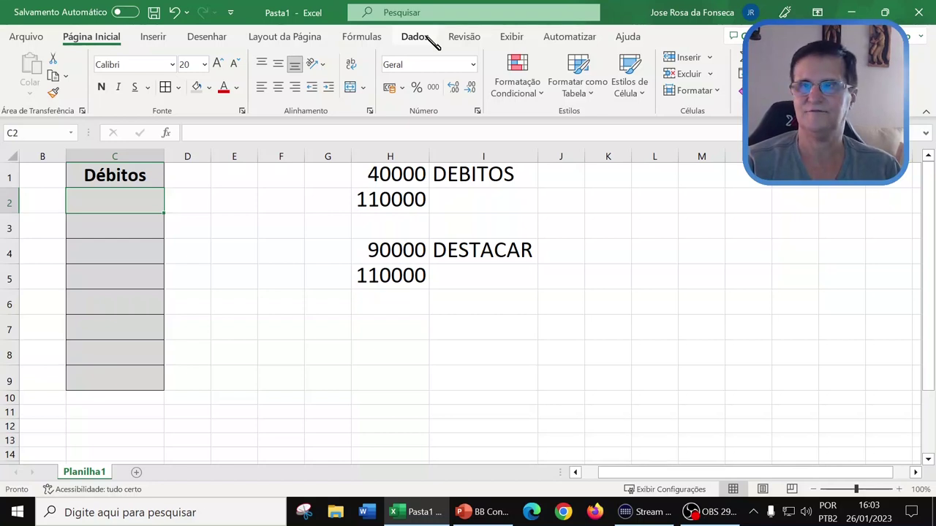
pyautogui.click(417, 37)
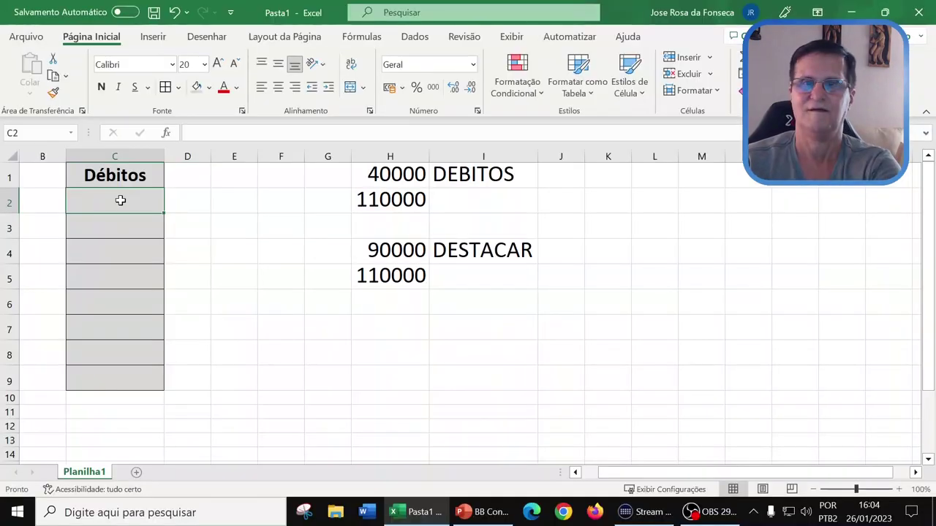
pyautogui.moveTo(120, 199); pyautogui.dragTo(91, 378)
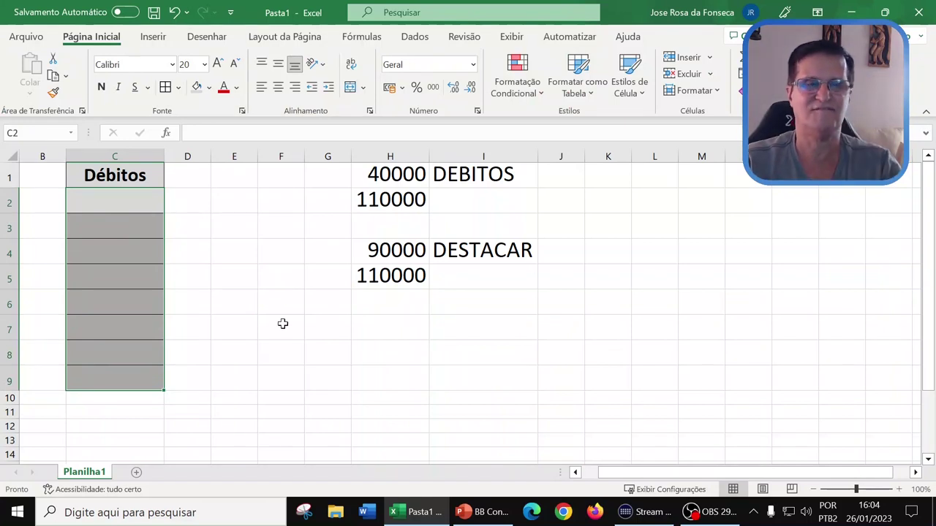
pyautogui.click(415, 36)
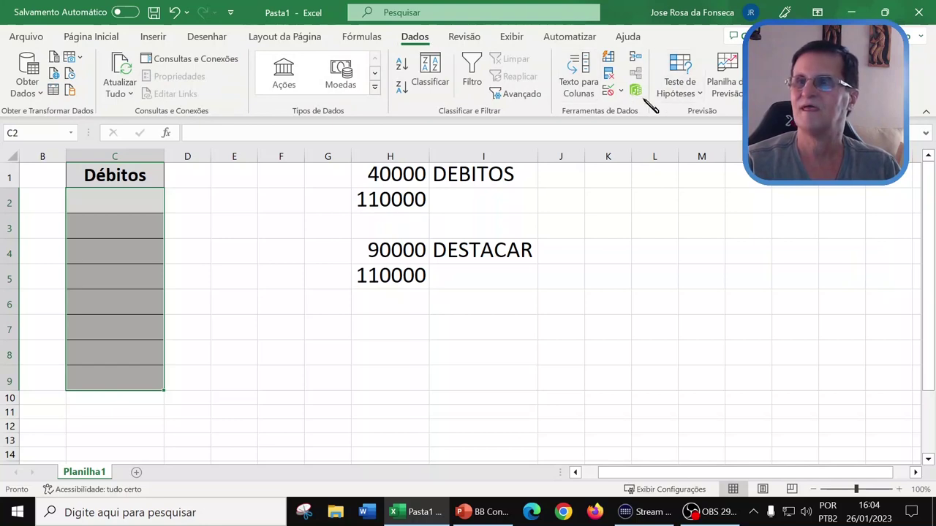
pyautogui.click(617, 97)
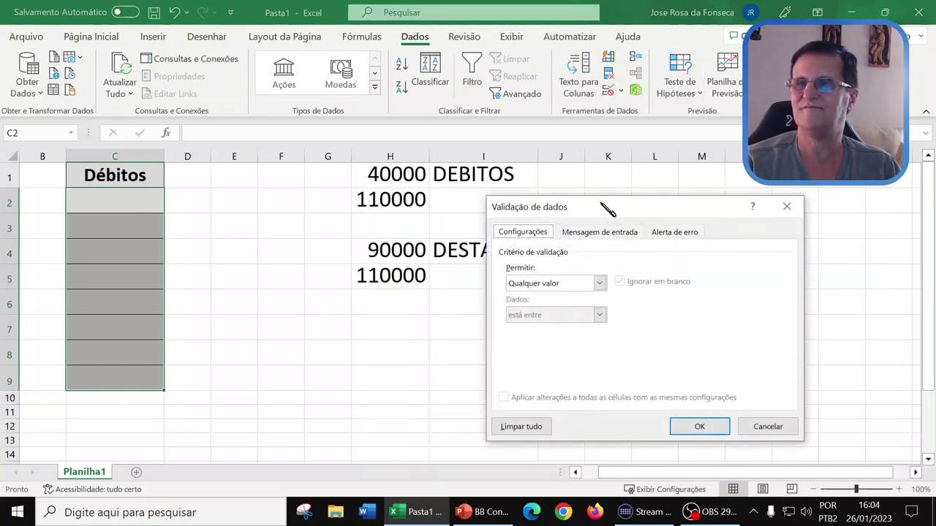
pyautogui.moveTo(604, 207); pyautogui.dragTo(322, 104)
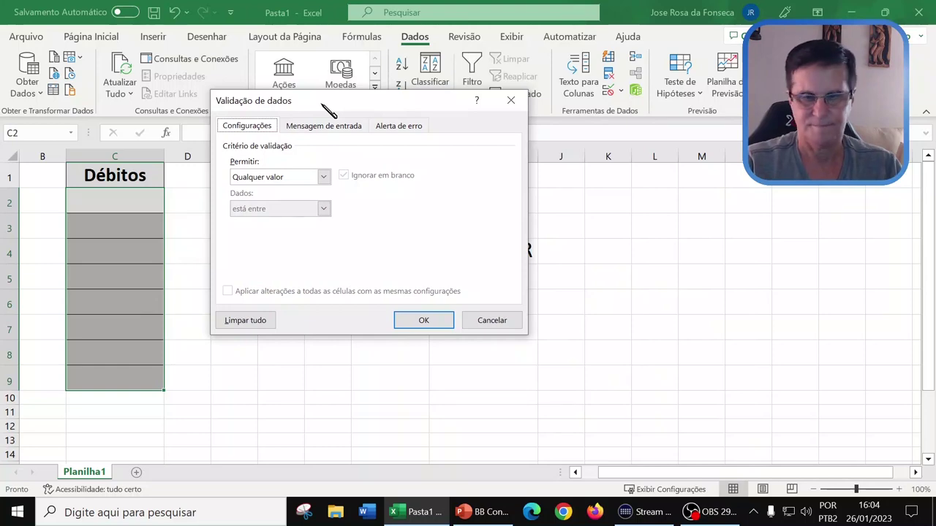
pyautogui.moveTo(323, 105); pyautogui.dragTo(282, 151)
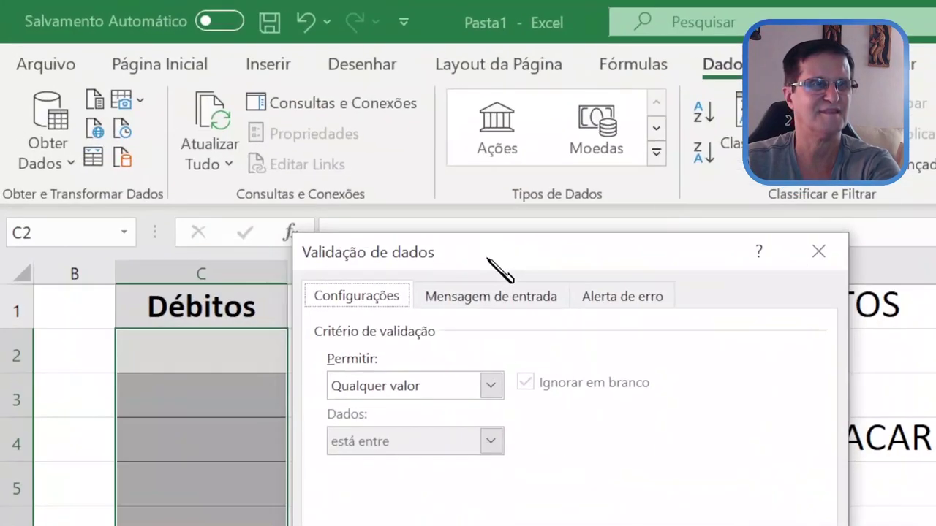
pyautogui.moveTo(280, 149); pyautogui.dragTo(267, 25)
pyautogui.moveTo(466, 41); pyautogui.dragTo(498, 79)
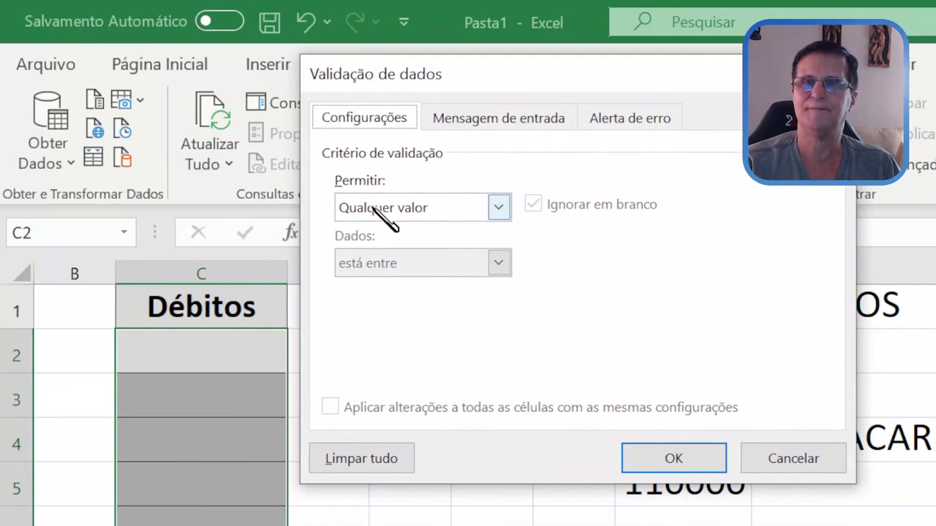
# Restrict the cells to whole numbers (Número inteiro) between a minimum of 40000 and a maximum of 110000
pyautogui.click(499, 208)
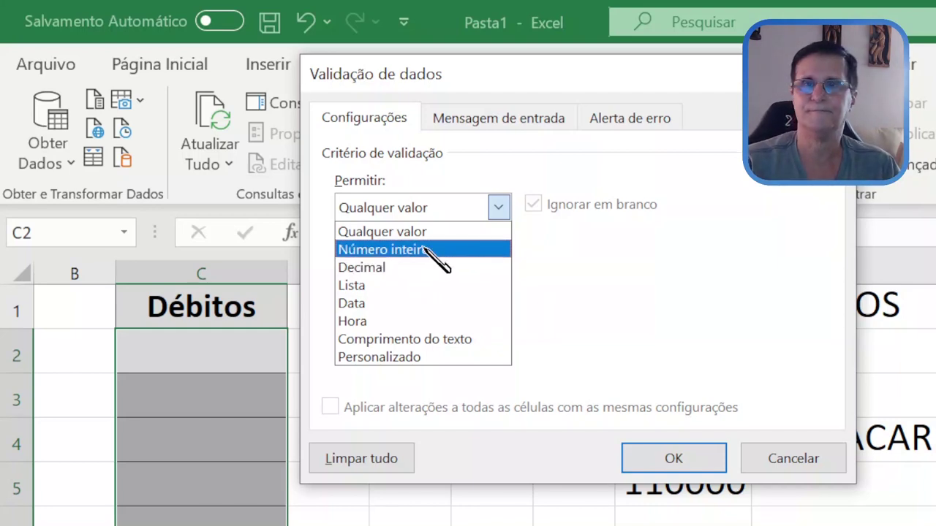
pyautogui.click(426, 250)
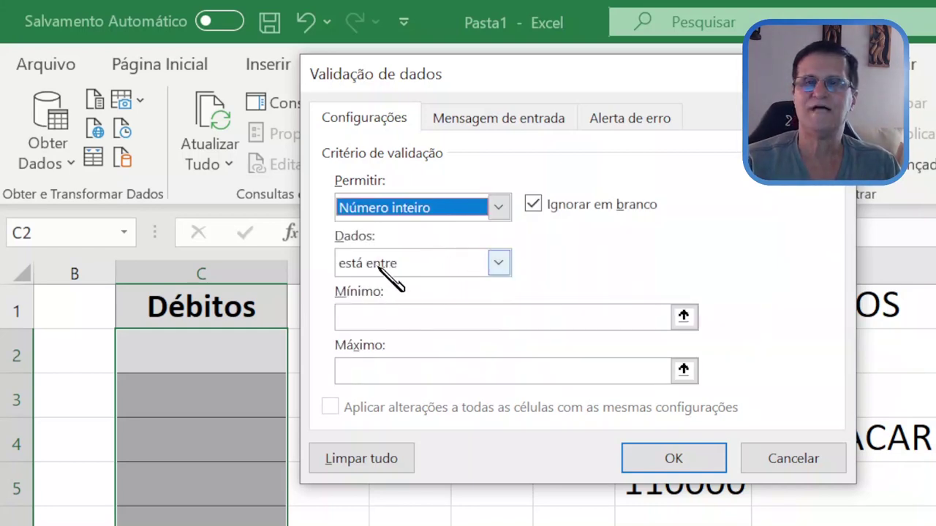
pyautogui.click(658, 316)
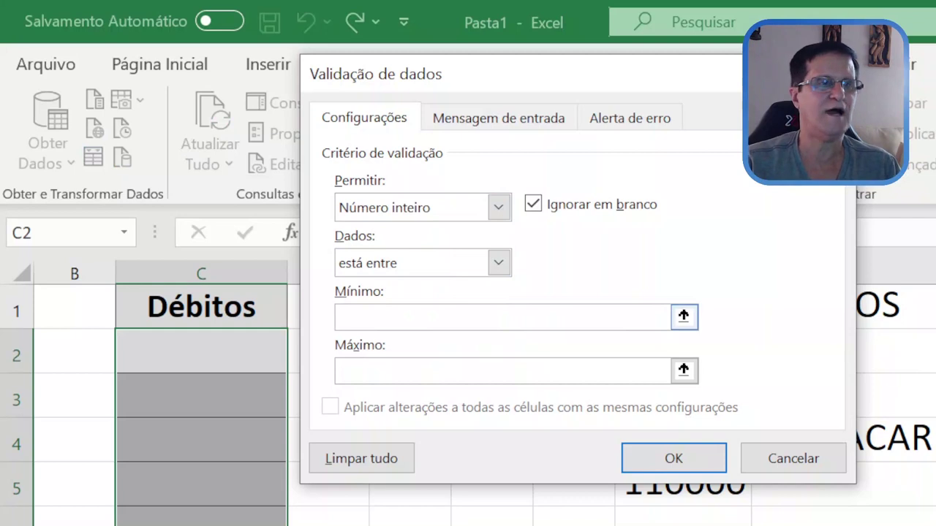
pyautogui.write('40')
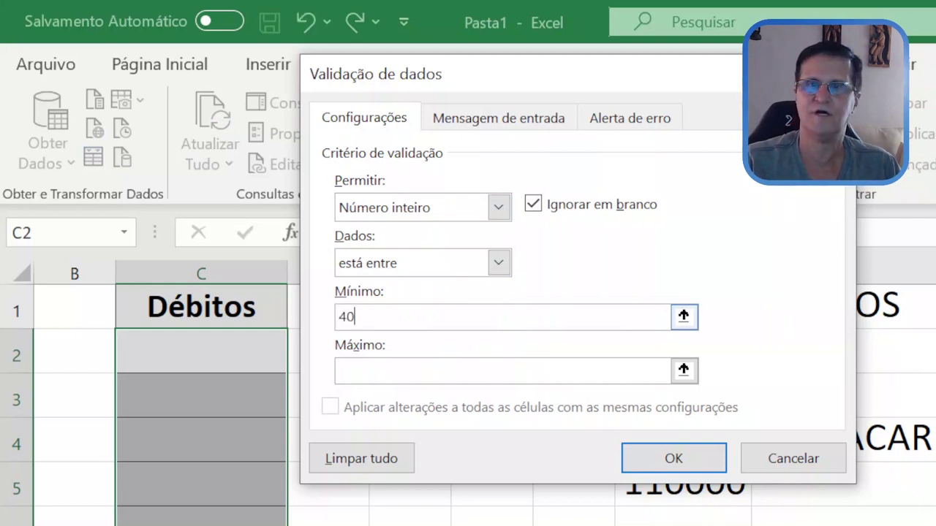
pyautogui.write('000')
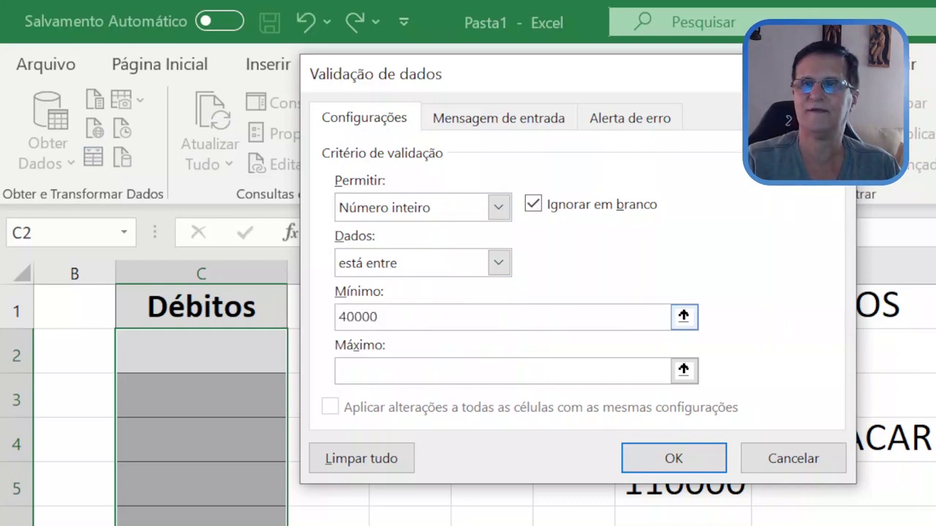
pyautogui.click(421, 370)
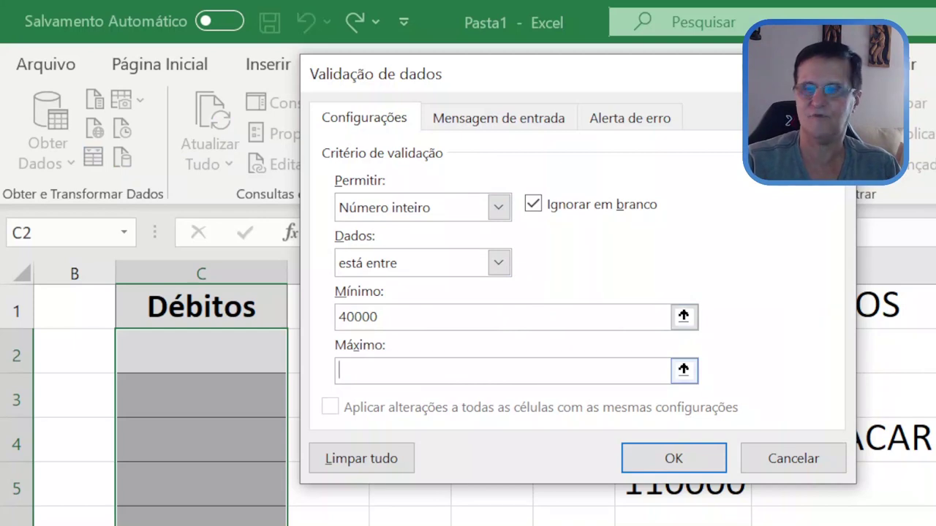
pyautogui.write('110000')
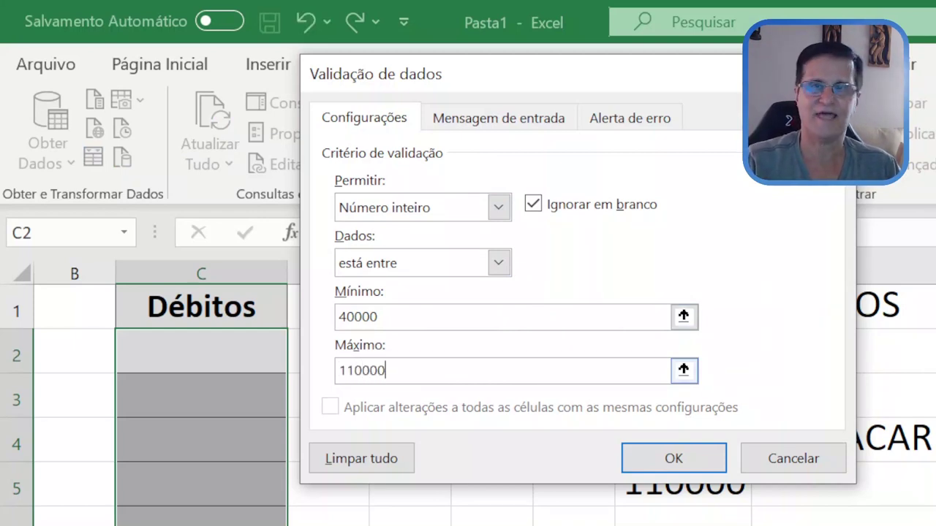
# Add an input message titled "Faixa" with the text "Somente valores de 40.000,00 a 110.000,00"
pyautogui.click(527, 126)
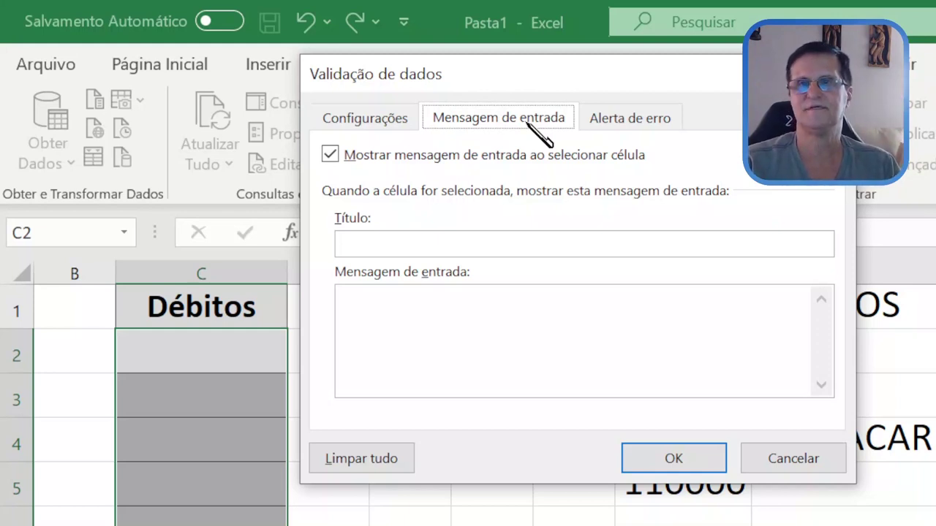
pyautogui.click(340, 244)
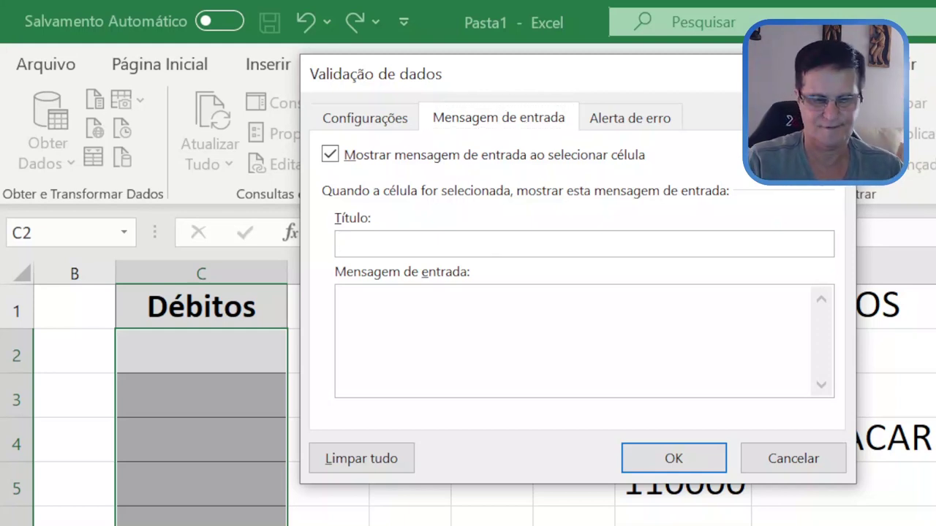
pyautogui.write('Fai')
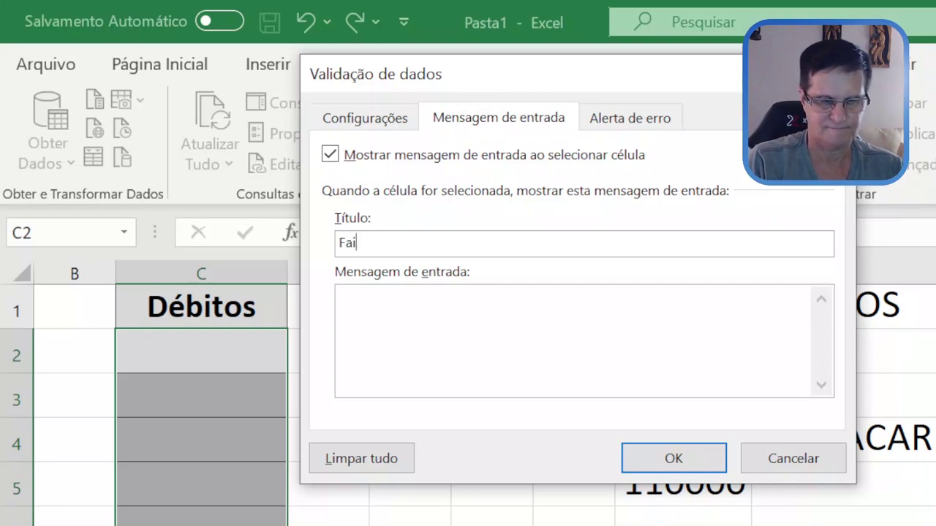
pyautogui.write('xa')
pyautogui.click(461, 303)
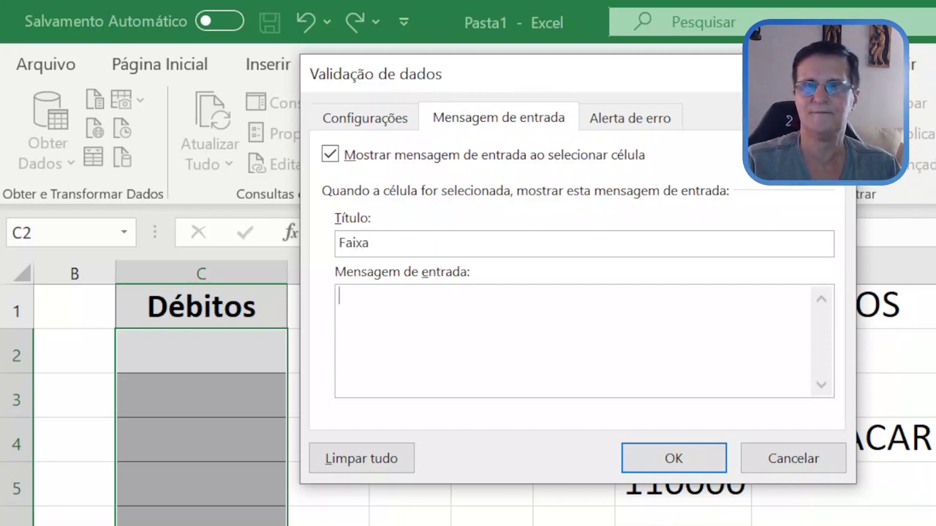
pyautogui.write('Somes')
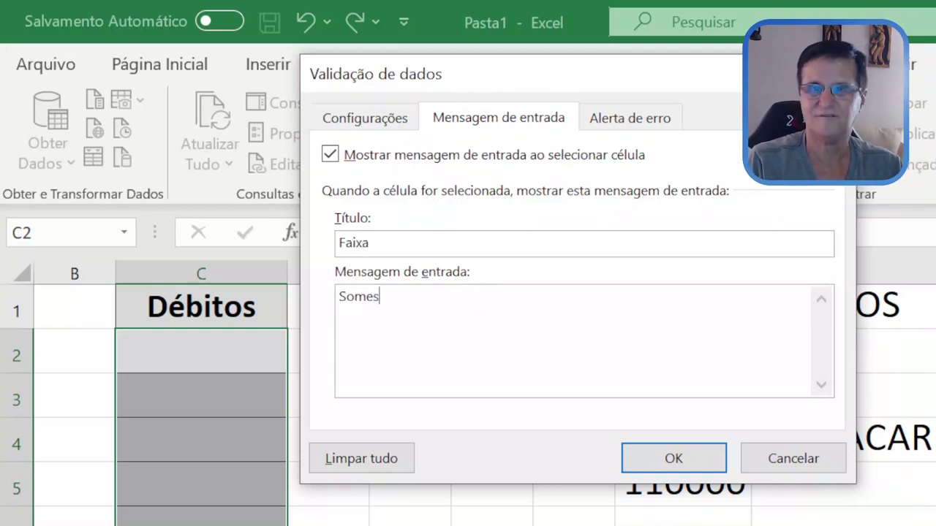
pyautogui.press('BackSpace')
pyautogui.write('nte valores de 40.000,00 a 1')
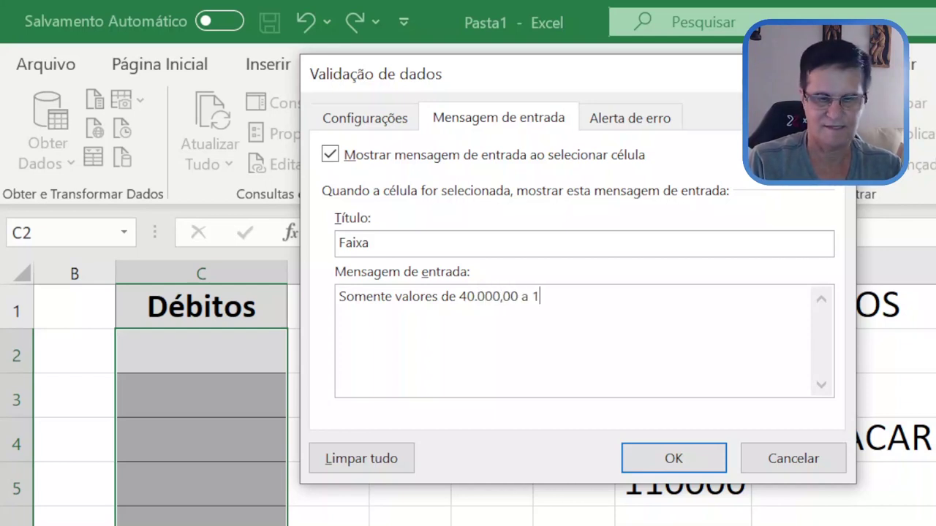
pyautogui.write('10.000,00')
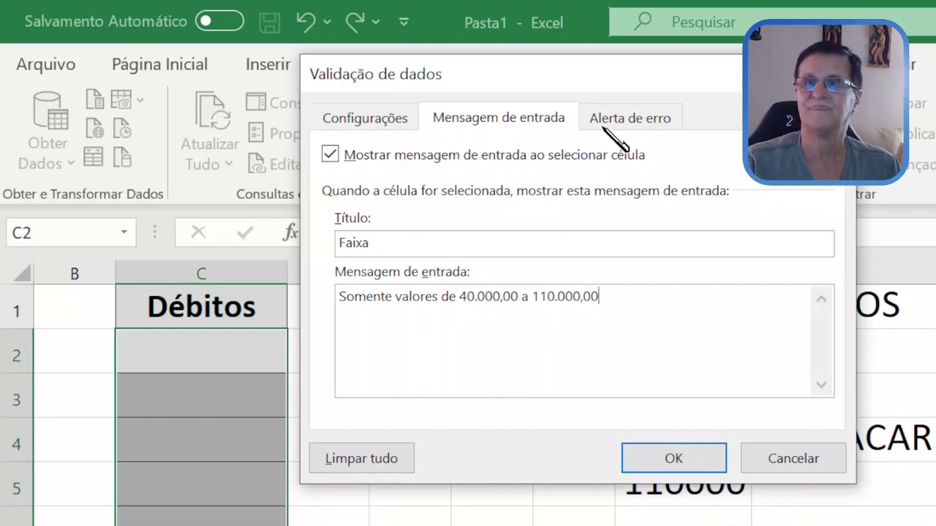
# Set the error alert style to Parar and apply the data validation
pyautogui.click(604, 129)
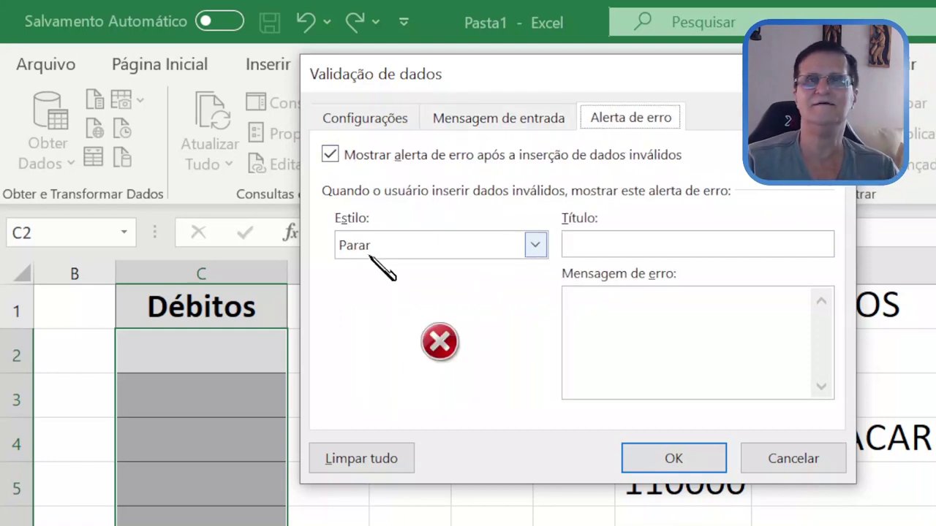
pyautogui.click(539, 249)
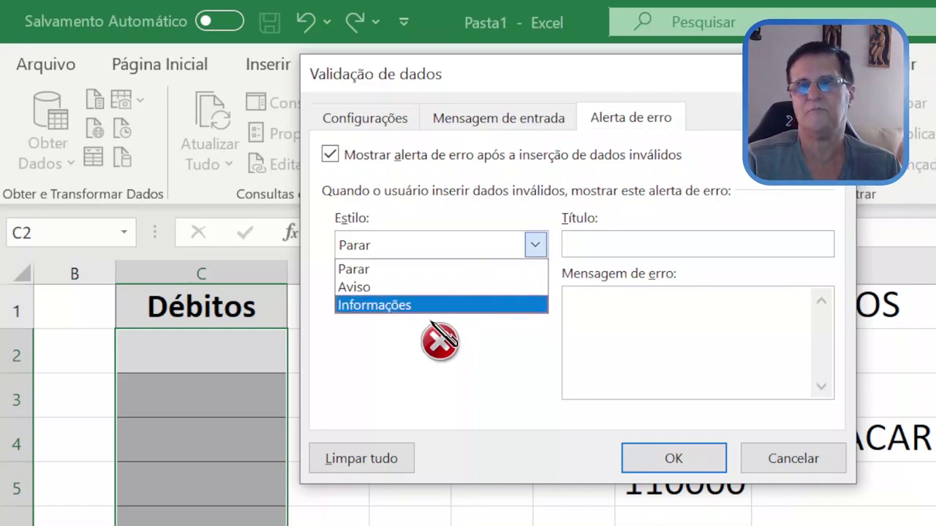
pyautogui.click(446, 269)
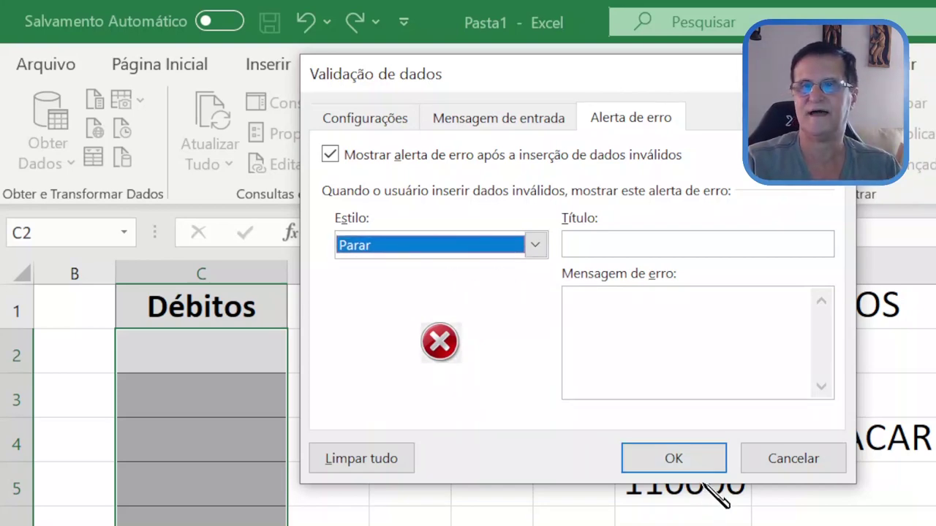
pyautogui.click(705, 458)
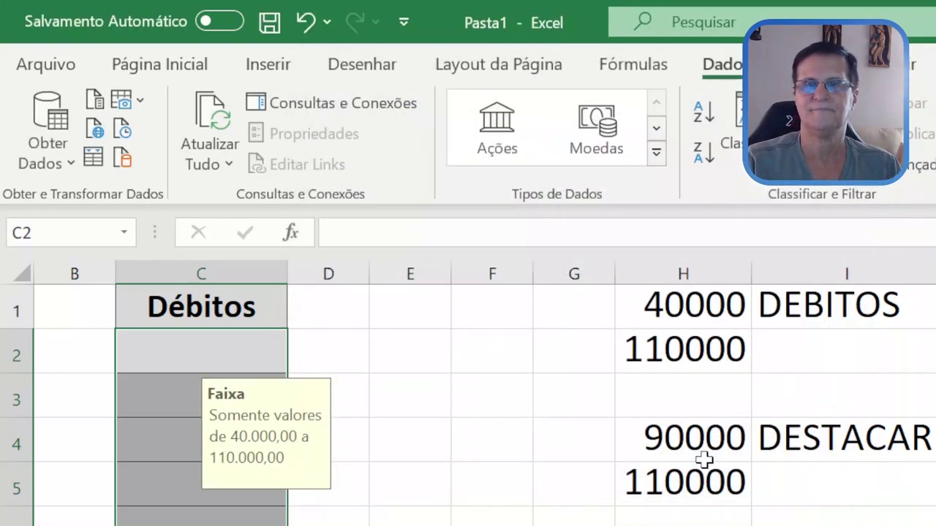
# Check the input message on individual Débitos cells from C2 down to C5 and back
pyautogui.click(206, 357)
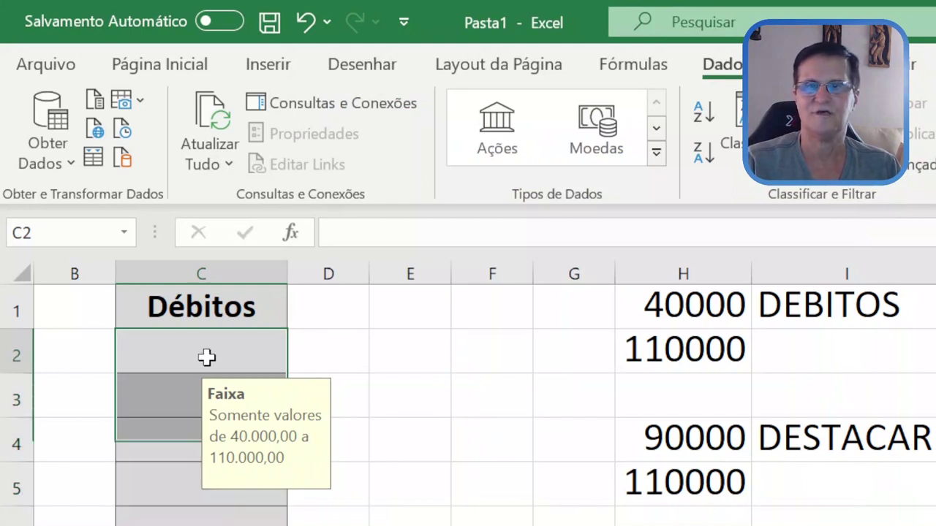
pyautogui.click(186, 397)
pyautogui.click(176, 439)
pyautogui.click(177, 464)
pyautogui.click(182, 443)
pyautogui.click(186, 403)
pyautogui.click(191, 360)
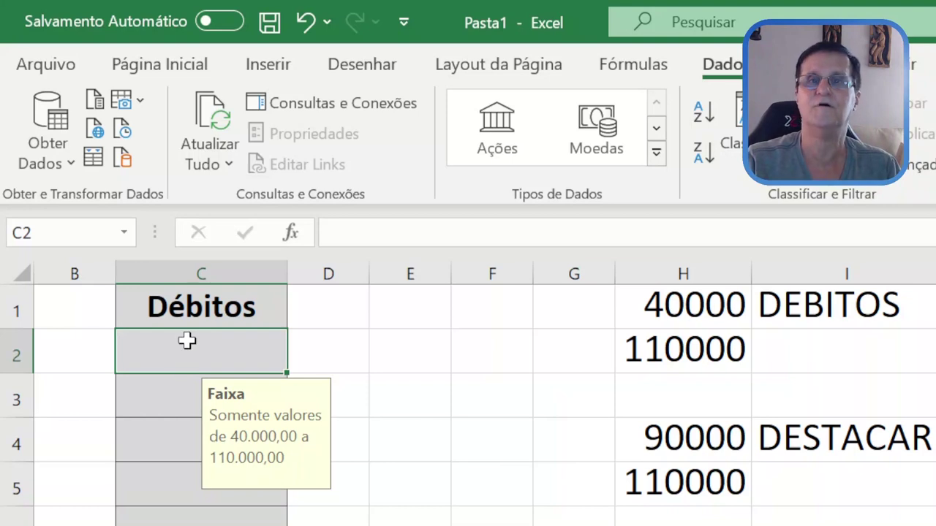
# Create an Está Entre cell highlight rule for the Débitos cells from C2 down, with limits 90000 and 110000
pyautogui.moveTo(182, 345); pyautogui.dragTo(175, 525)
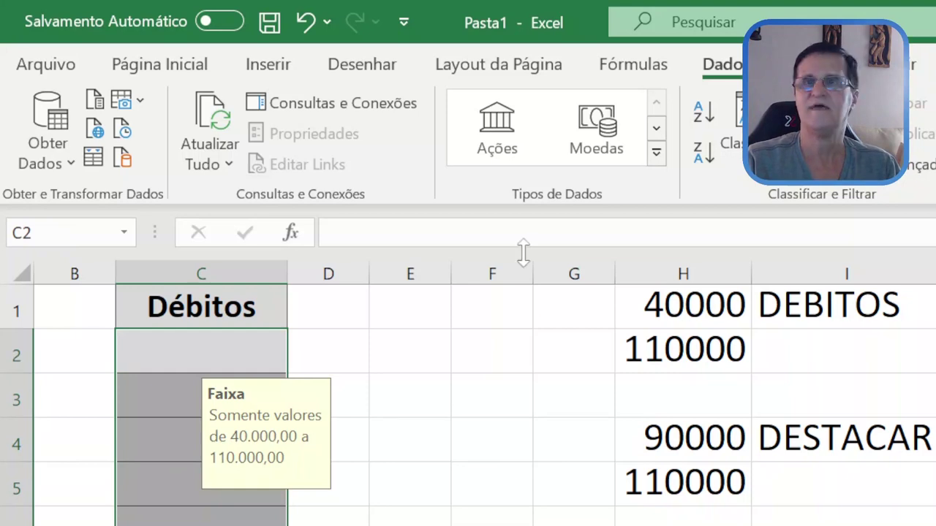
pyautogui.click(214, 63)
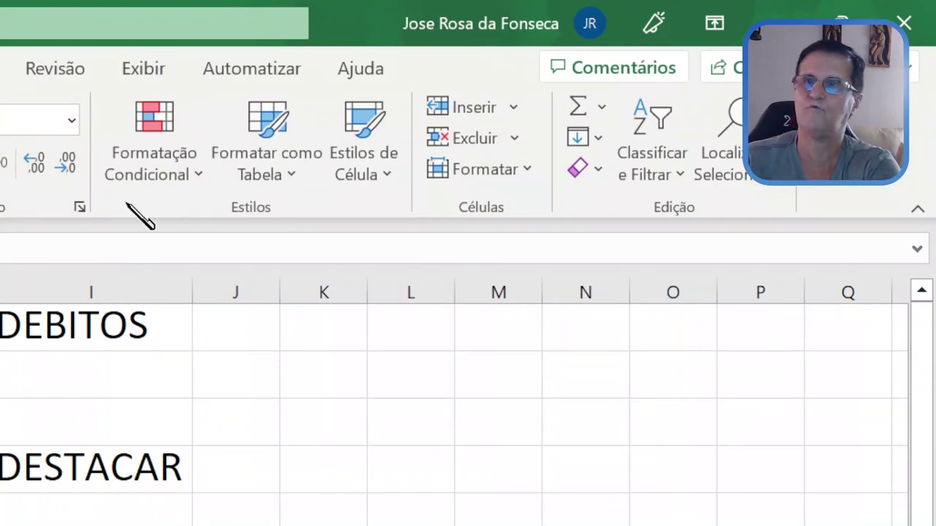
pyautogui.click(171, 176)
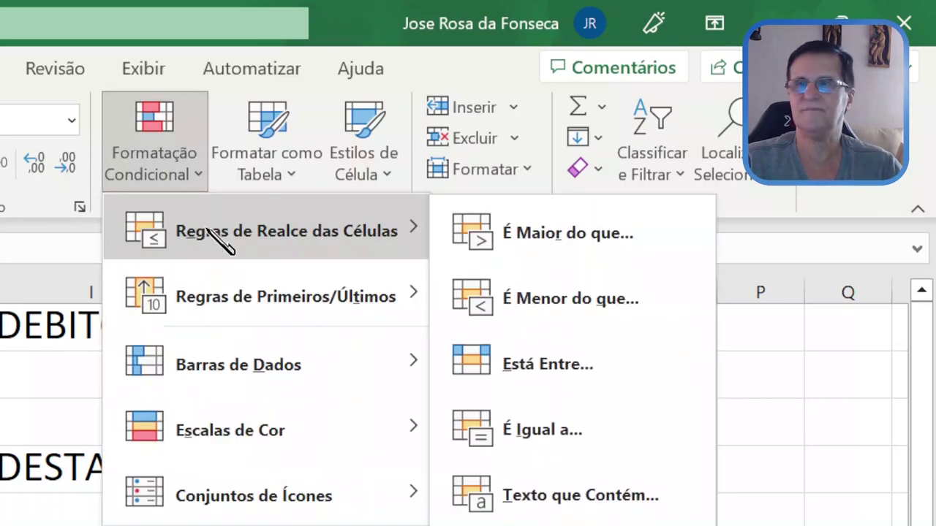
pyautogui.moveTo(263, 236)
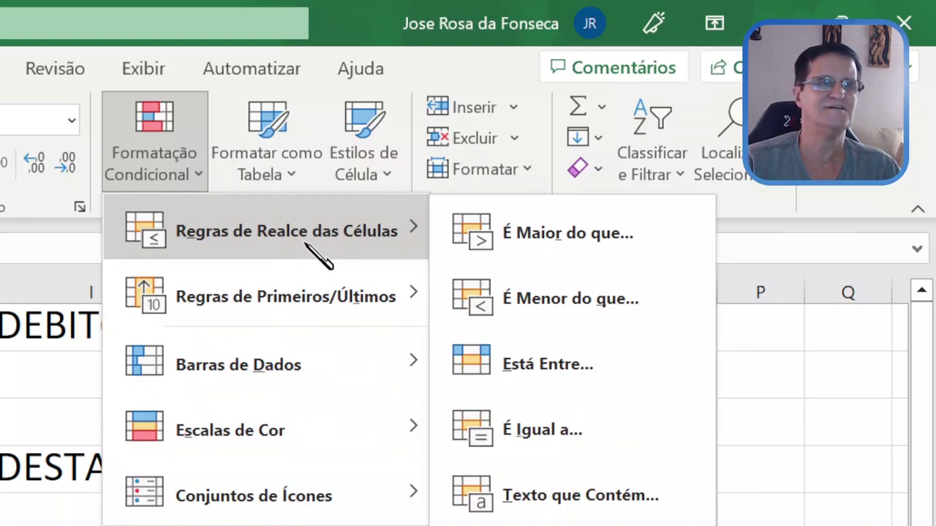
pyautogui.click(539, 386)
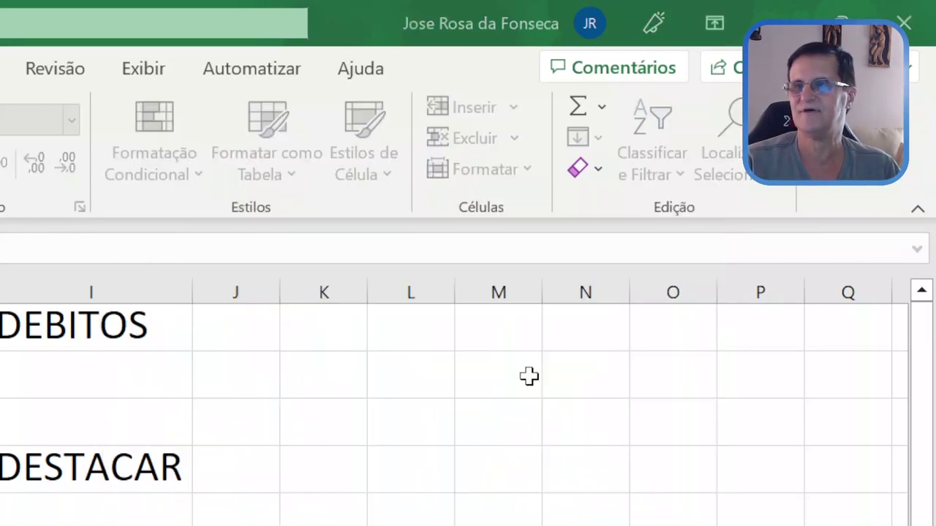
pyautogui.moveTo(0, 260); pyautogui.dragTo(404, 232)
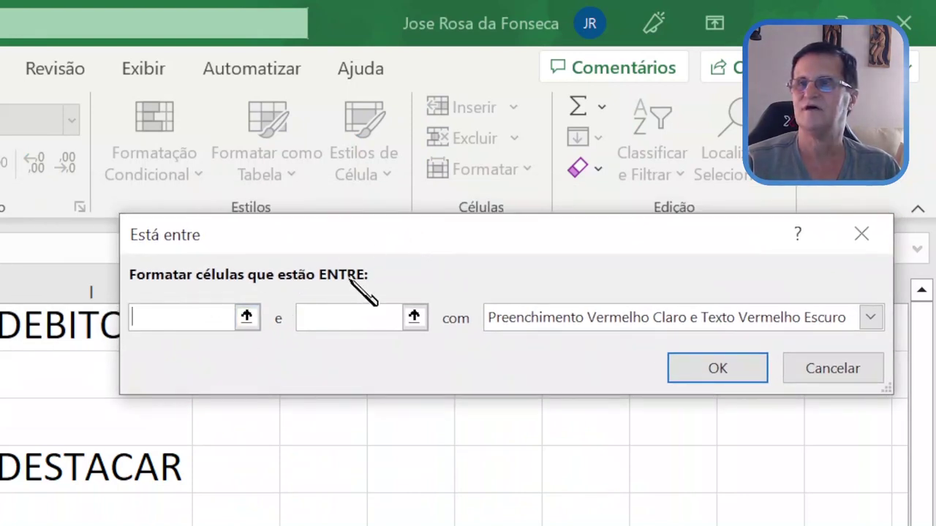
pyautogui.write('90000')
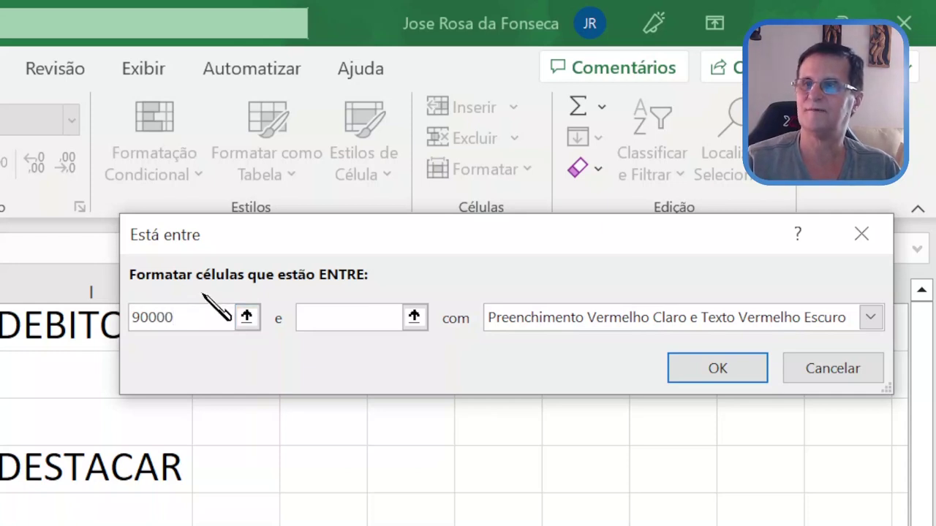
pyautogui.click(311, 316)
pyautogui.write('110000')
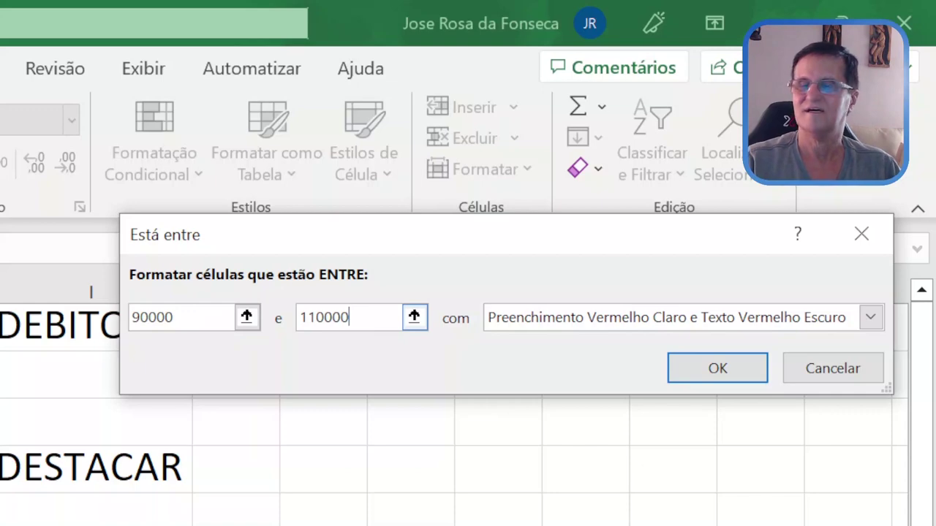
# Set the rule's format to Preenchimento Amarelo e Texto Amarelo Escuro and apply the conditional formatting
pyautogui.moveTo(455, 249); pyautogui.dragTo(252, 140)
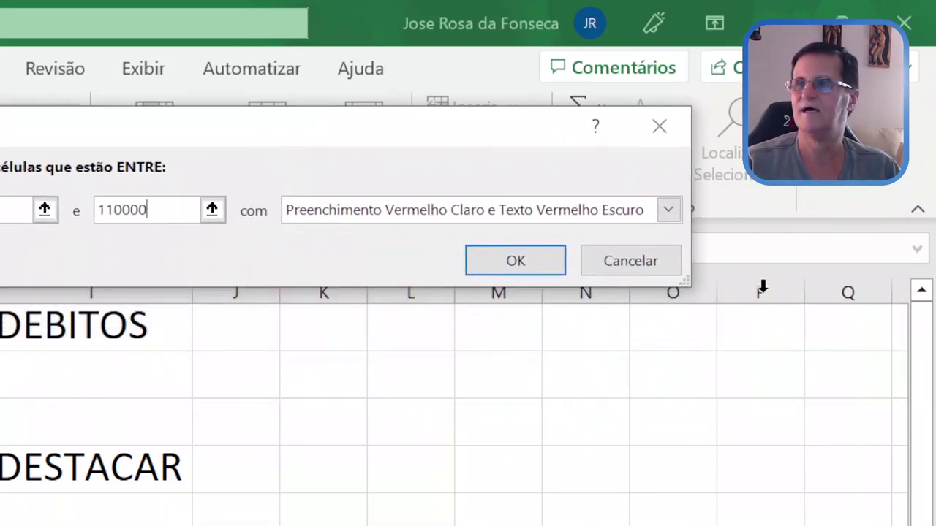
pyautogui.click(668, 210)
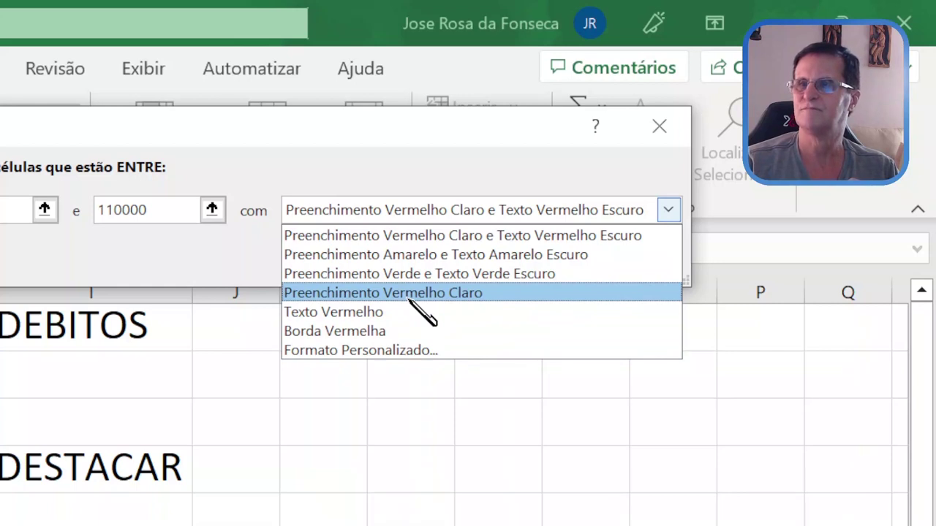
pyautogui.click(431, 255)
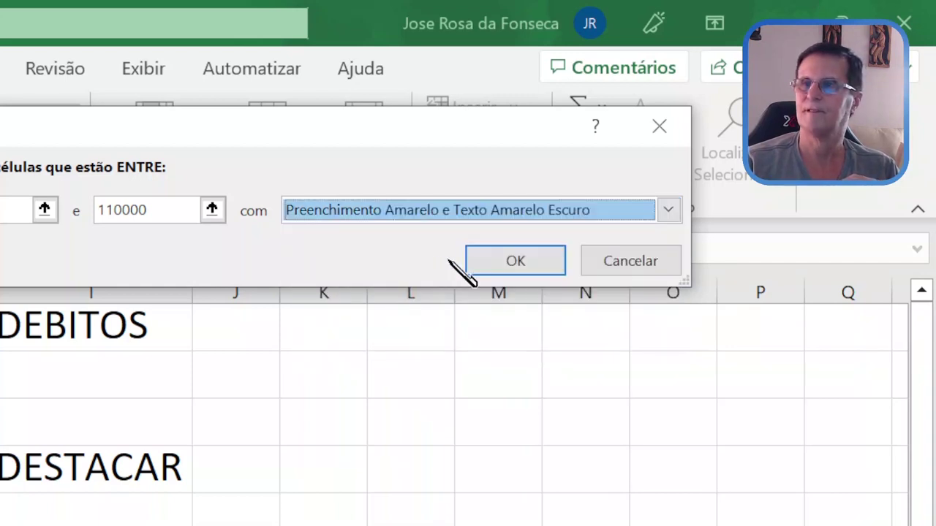
pyautogui.click(479, 262)
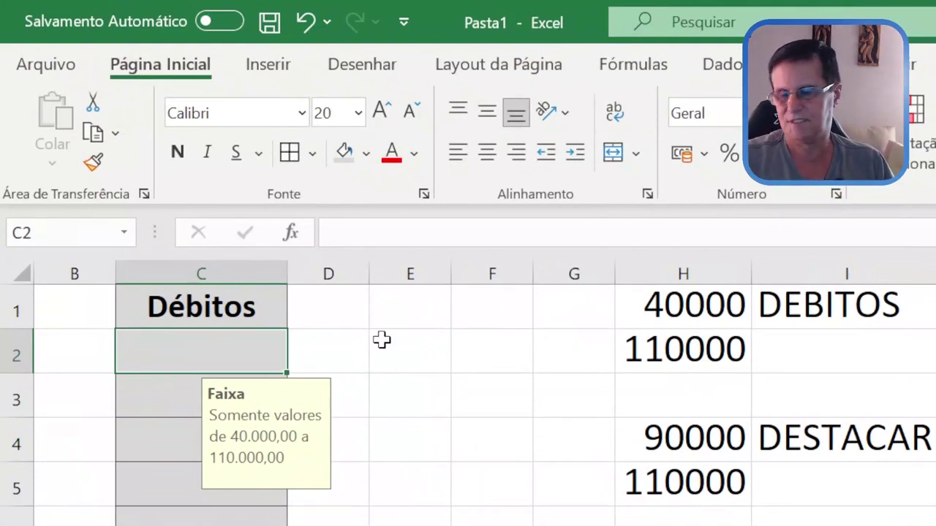
# Enter 45000 in cell C2 and 100000 in cell C3 of the Débitos column
pyautogui.write('45000')
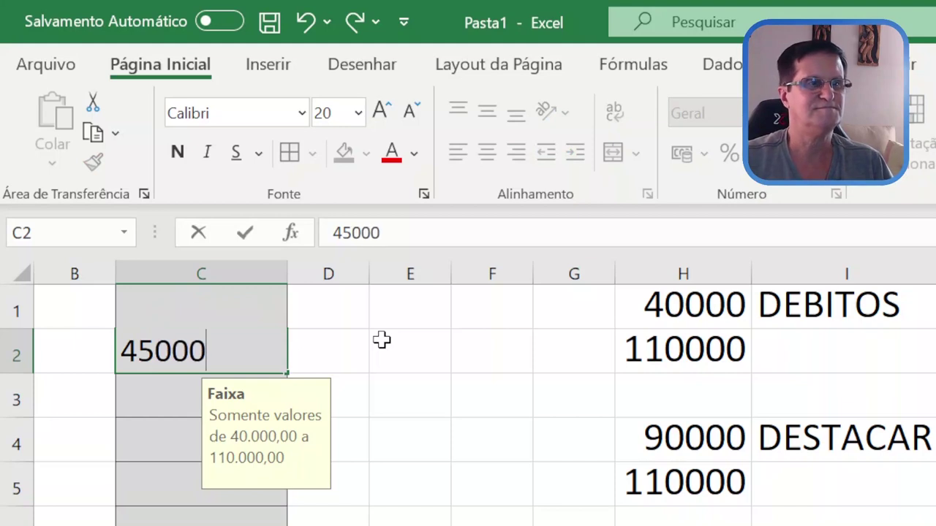
pyautogui.press('Return')
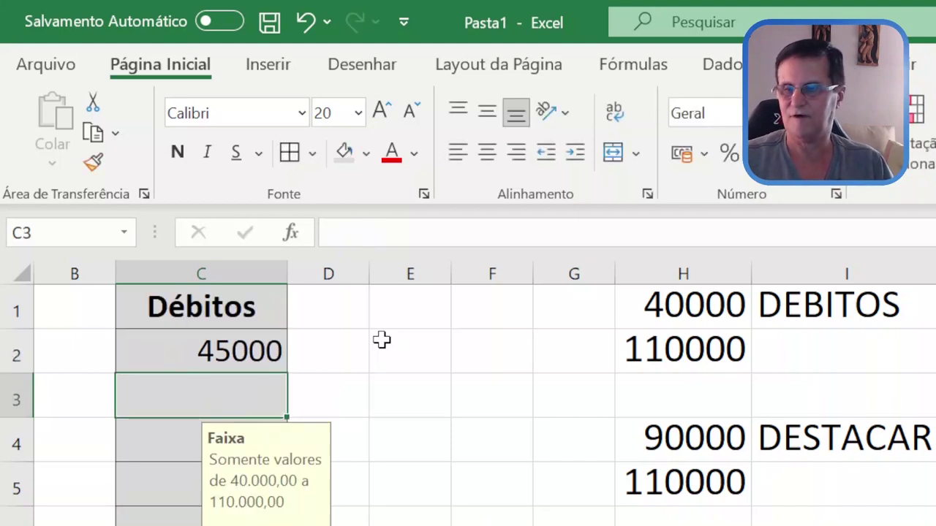
pyautogui.write('1000')
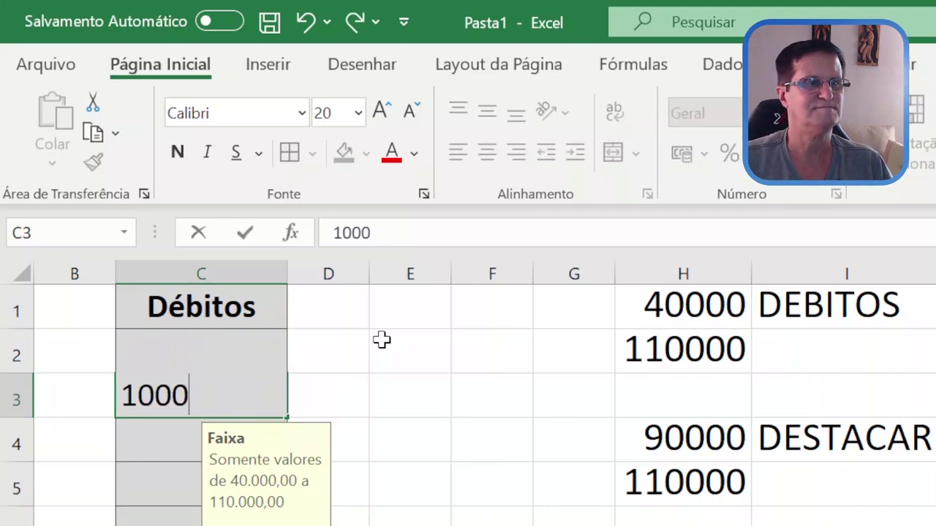
pyautogui.write('00')
pyautogui.press('Return')
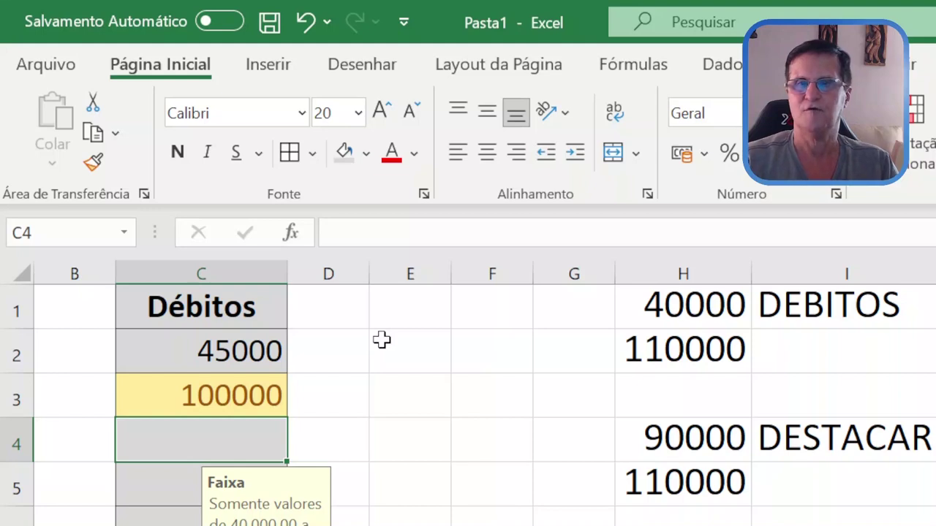
# Enter 89000 in cell C4 and 80000 in cell C5 of the Débitos column
pyautogui.hotkey('ctrl', 'z')
pyautogui.write('89000')
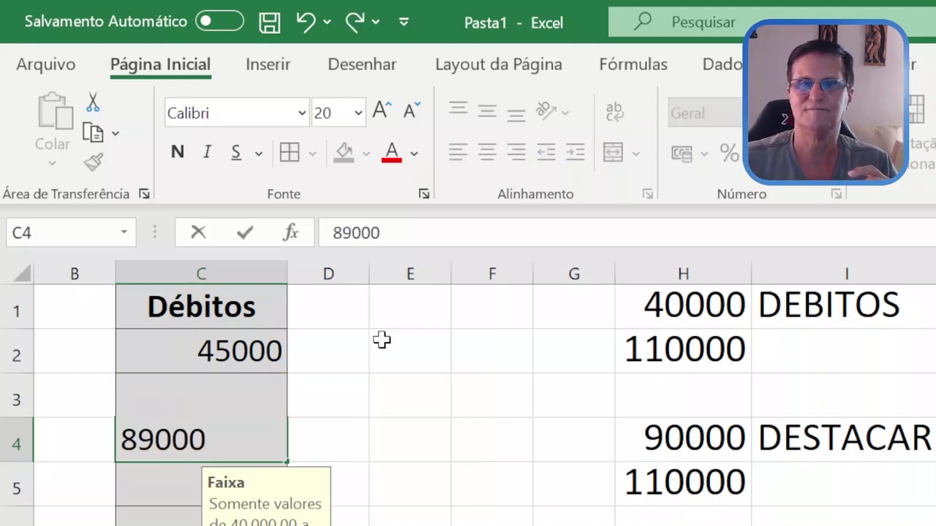
pyautogui.press('Return')
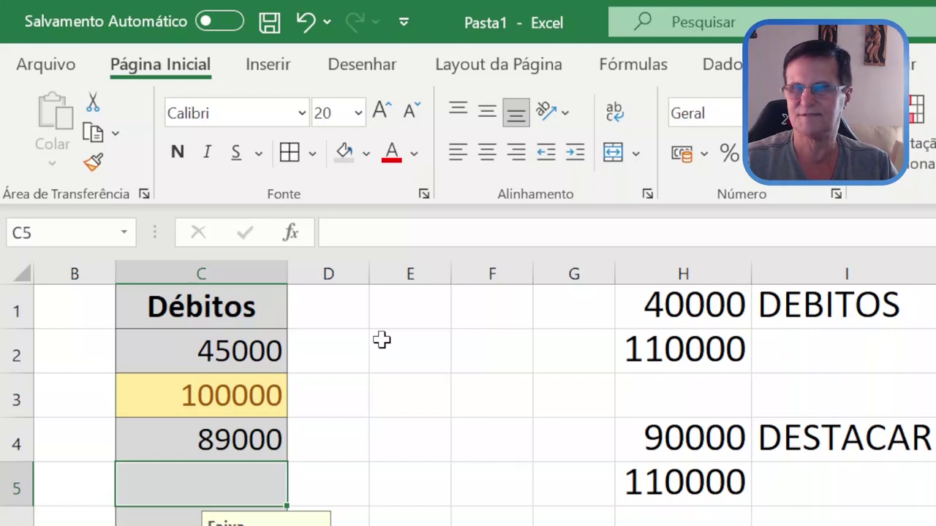
pyautogui.hotkey('ctrl', 'z')
pyautogui.write('80')
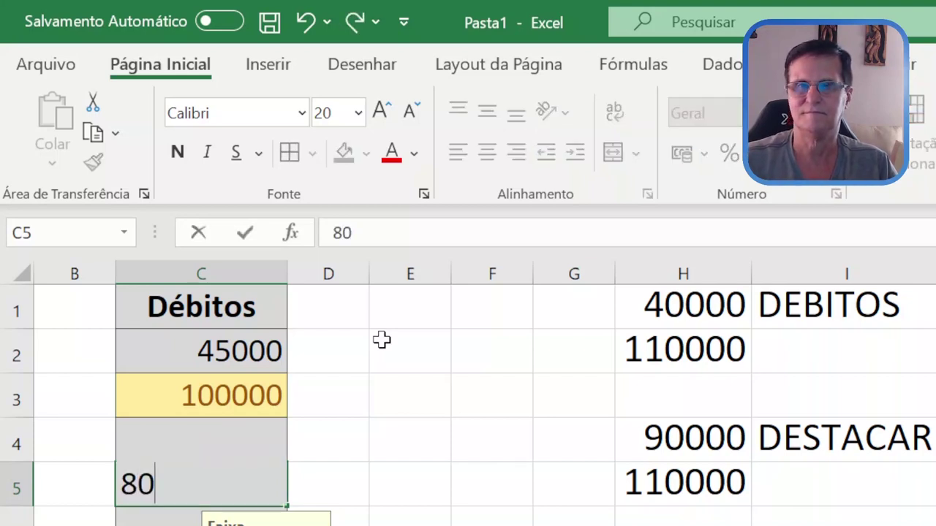
pyautogui.write('000')
pyautogui.press('Return')
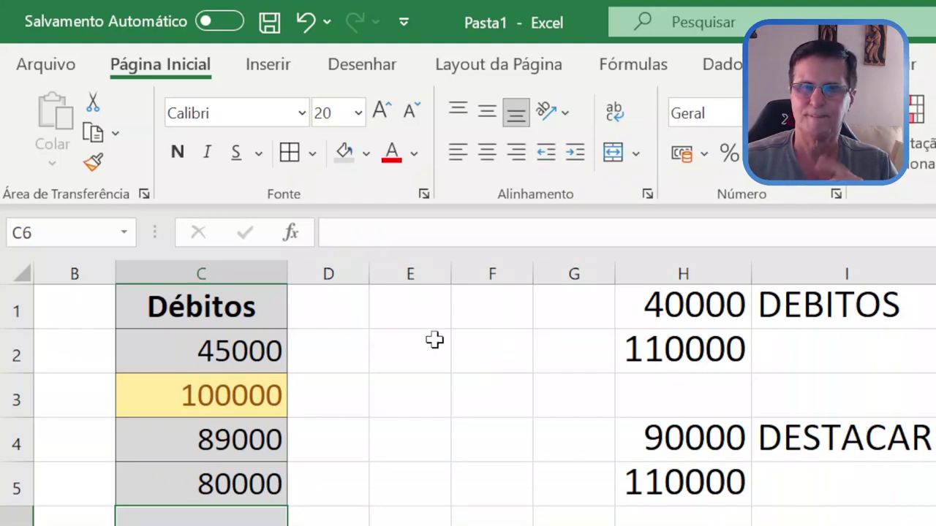
# Try to enter 35000 in cell C6 to test the validation, and return to editing the entry
pyautogui.scroll(-3, 500, 453)
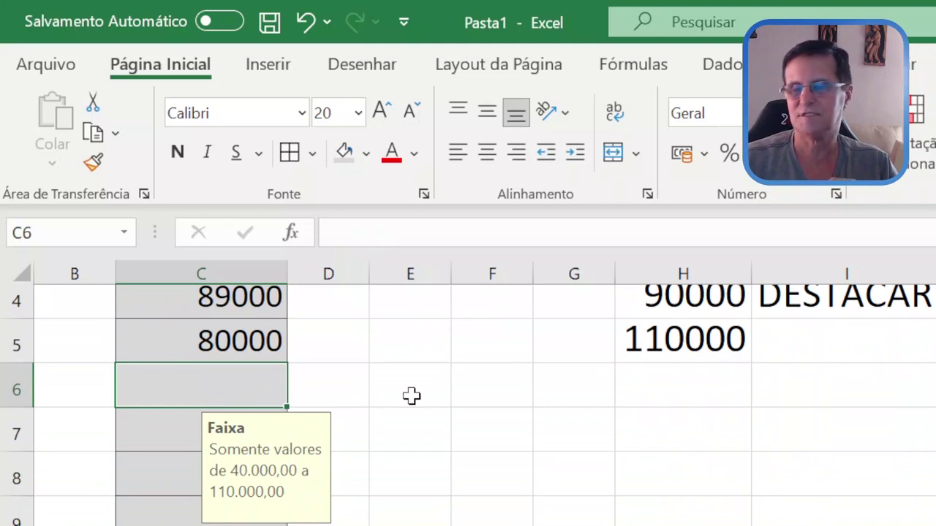
pyautogui.write('35000')
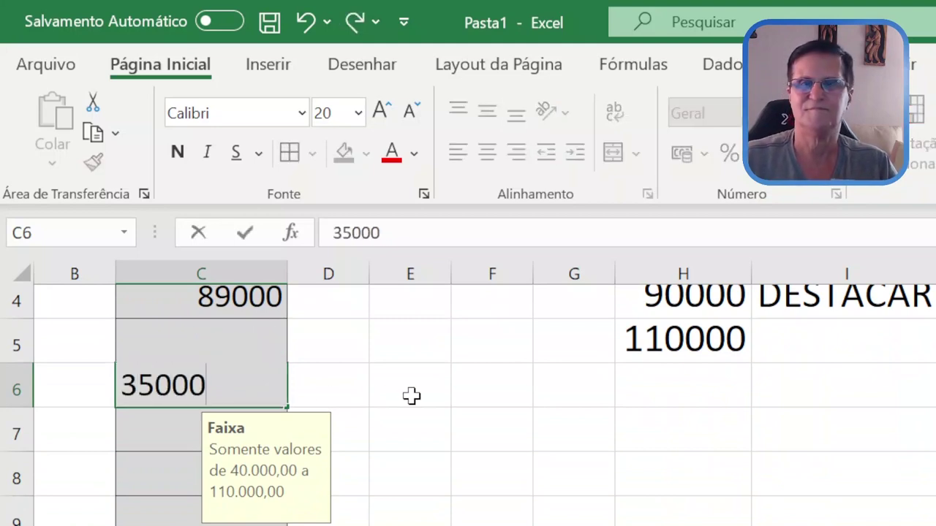
pyautogui.press('Return')
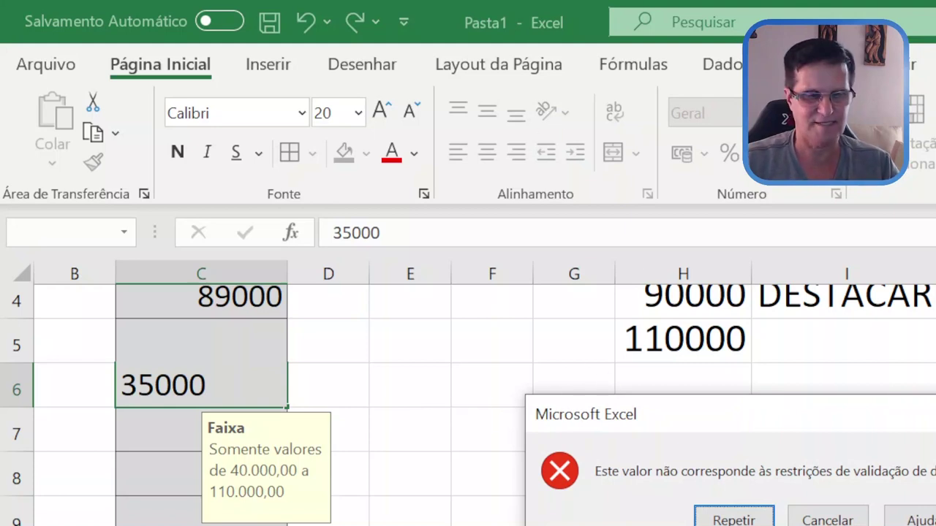
pyautogui.moveTo(914, 415); pyautogui.dragTo(523, 154)
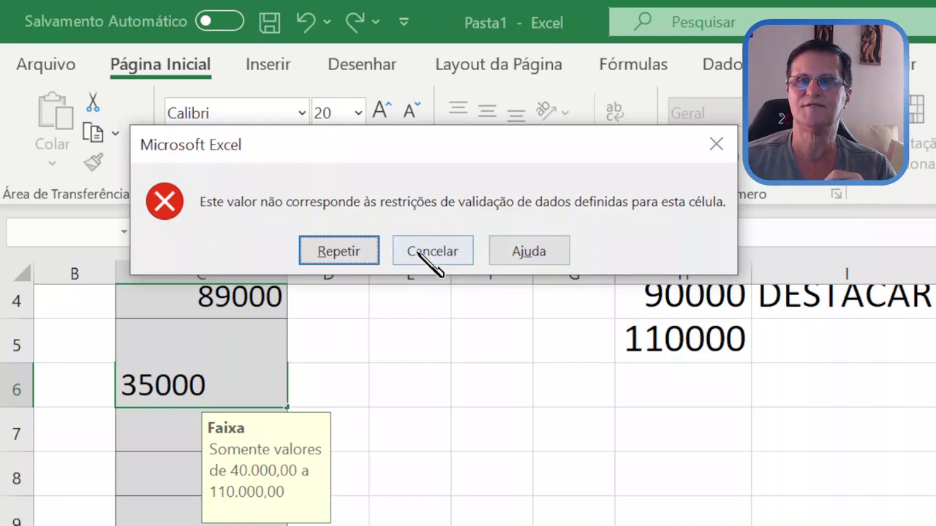
pyautogui.click(338, 252)
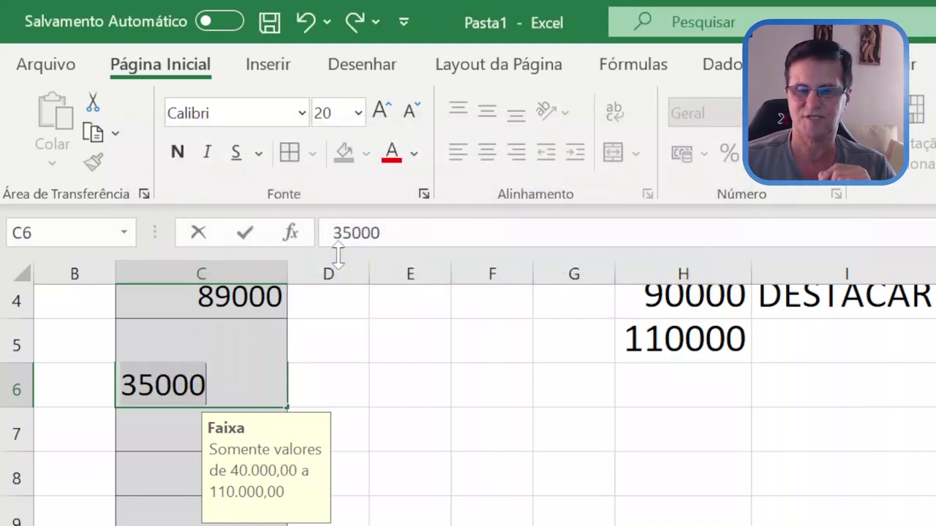
# Replace the entry in cell C6 with 55000
pyautogui.press('BackSpace')
pyautogui.press('BackSpace')
pyautogui.press('BackSpace')
pyautogui.press('BackSpace')
pyautogui.press('BackSpace')
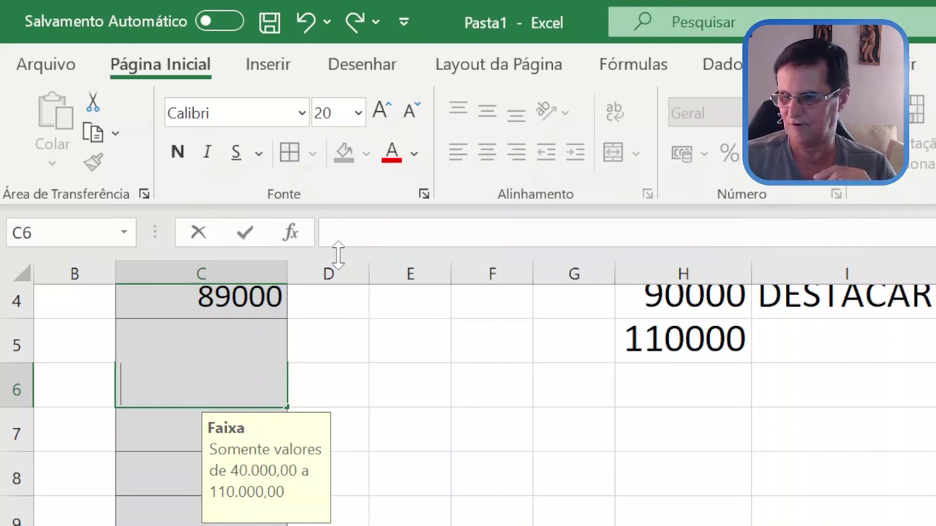
pyautogui.write('55')
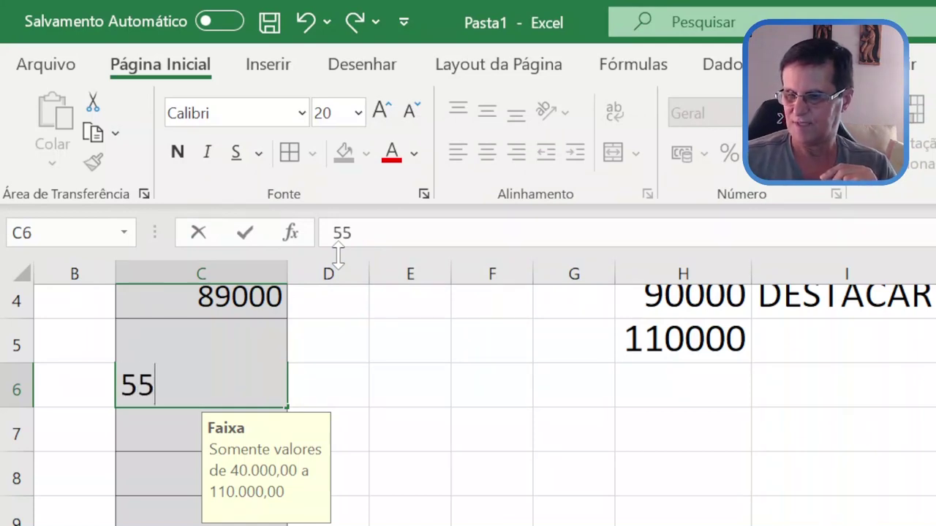
pyautogui.write('000')
pyautogui.press('Return')
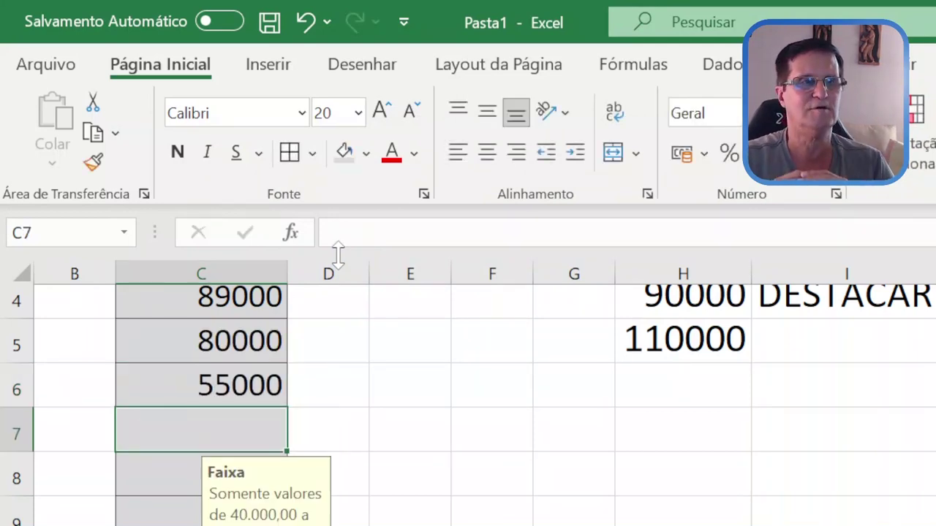